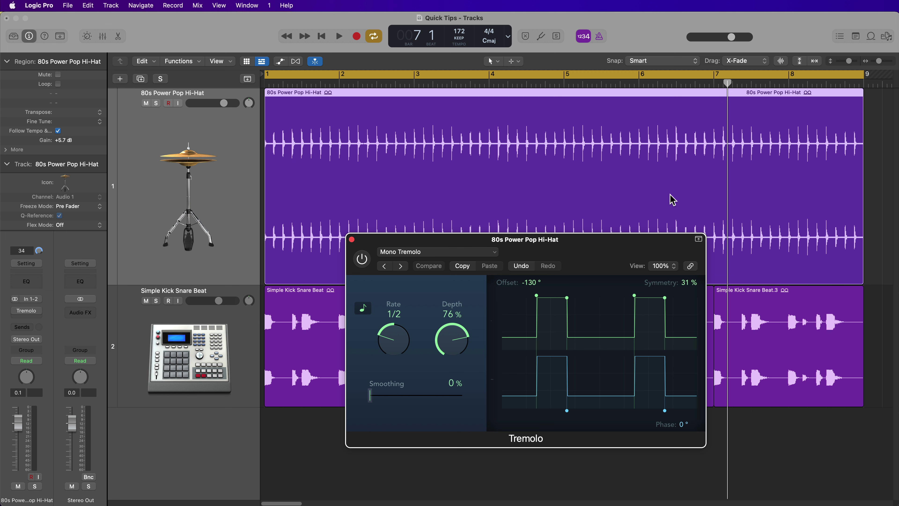
Select the 80s Power Pop Hi-Hat region and play the dry loop
drag(595, 247, 647, 262)
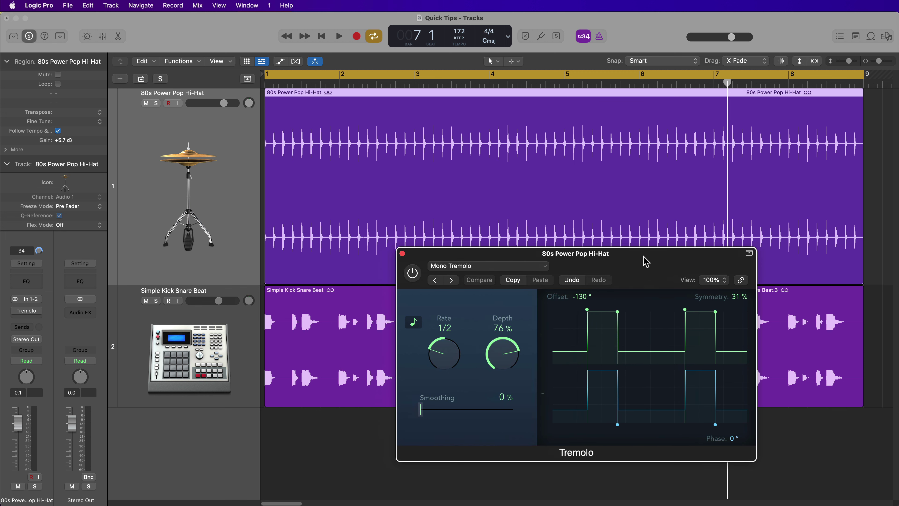
click(313, 353)
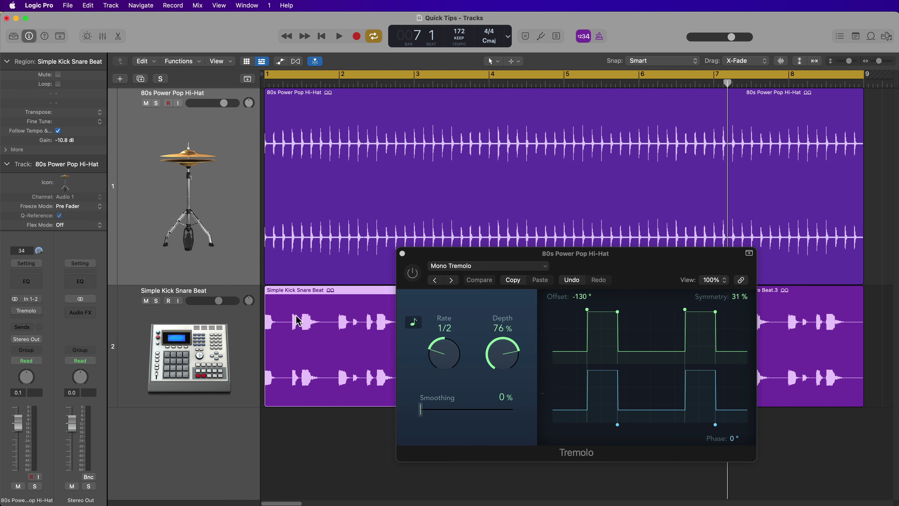
click(341, 156)
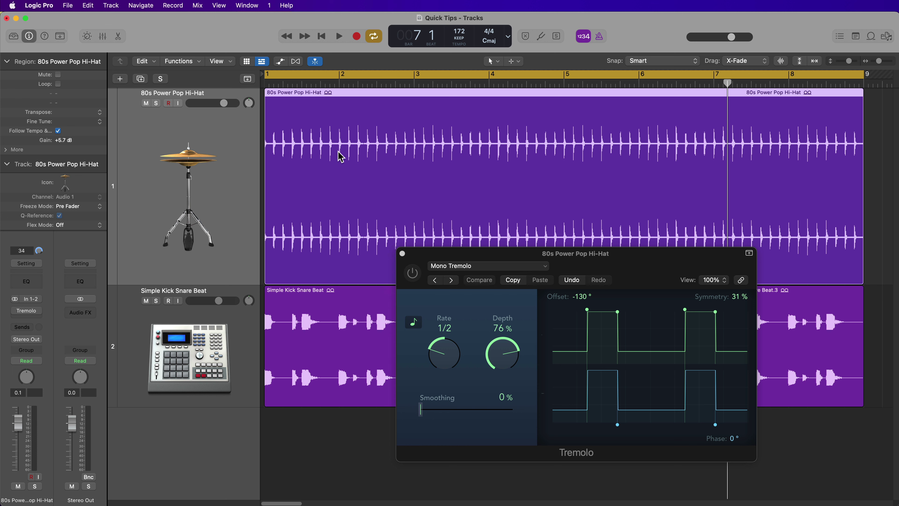
key(space)
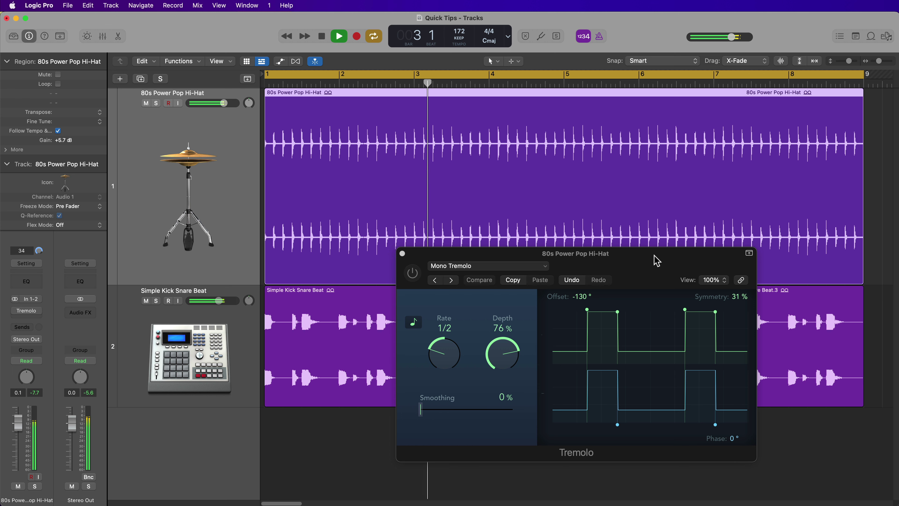
key(space)
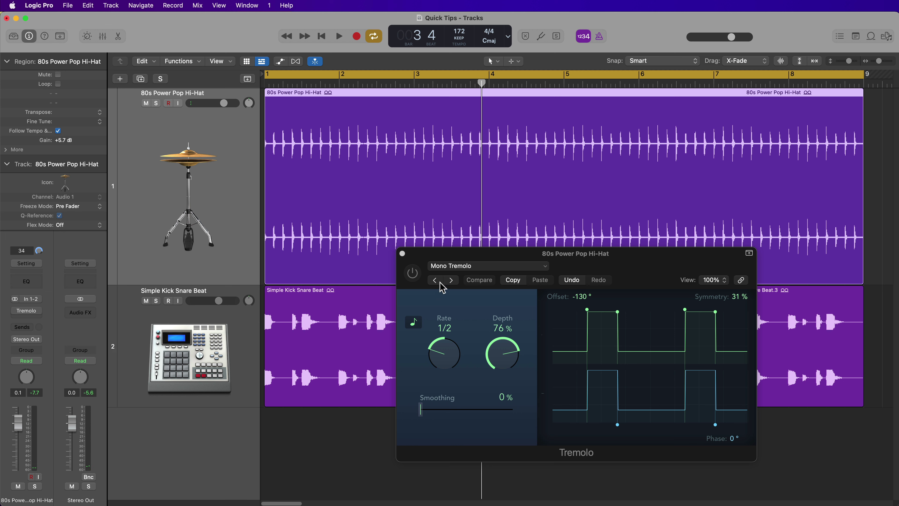
Turn on the Mono Tremolo and audition the soloed hi-hat, then unsolo it
click(413, 273)
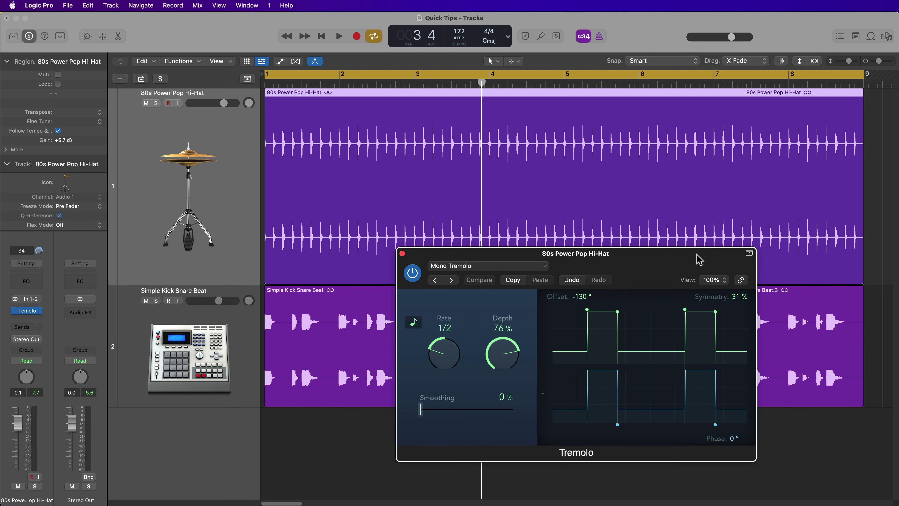
key(s)
key(space)
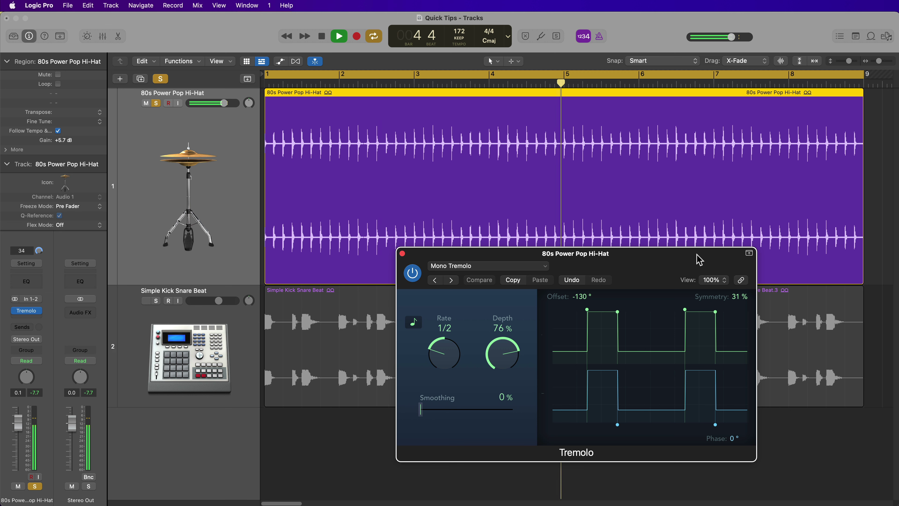
key(space)
key(s)
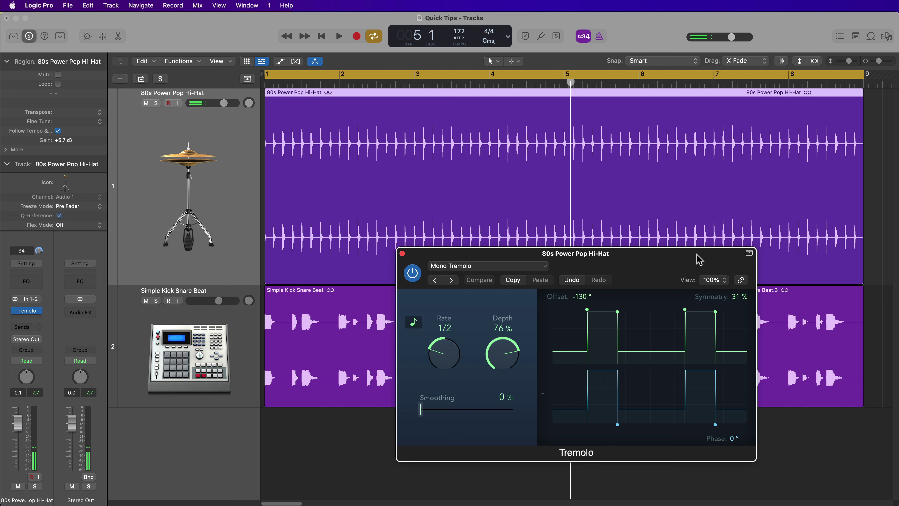
Replay the loop while bypassing and re-enabling the tremolo to compare dry and processed sound
key(space)
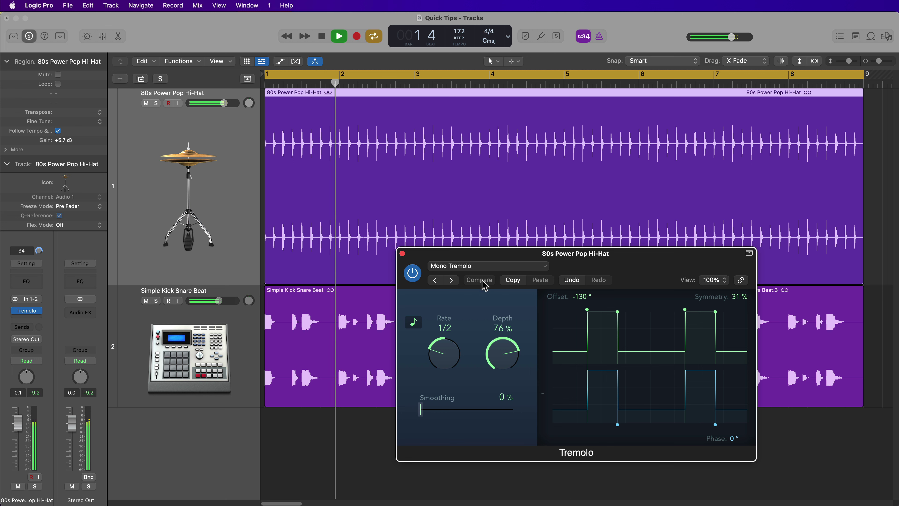
click(411, 280)
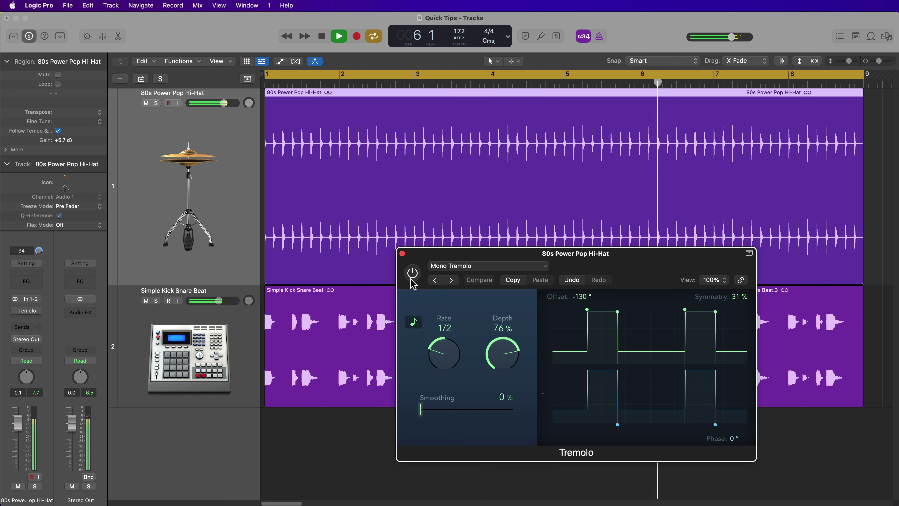
click(412, 281)
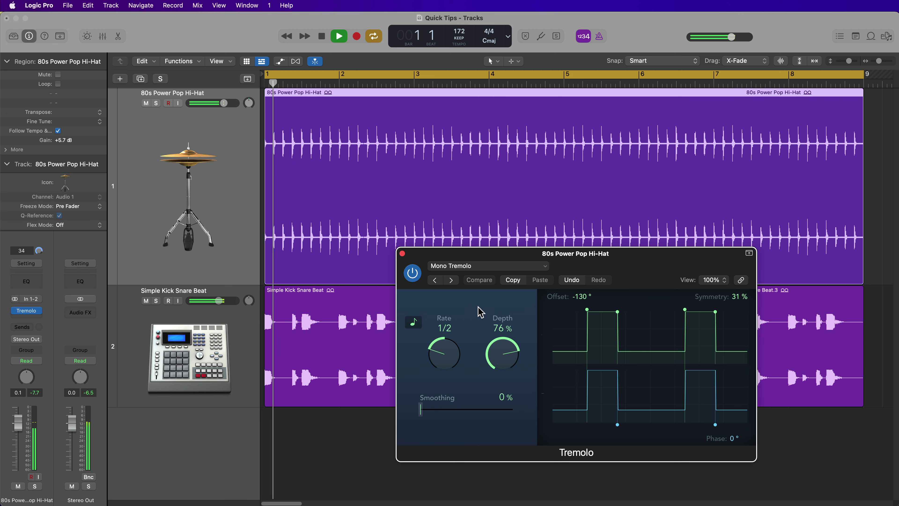
key(space)
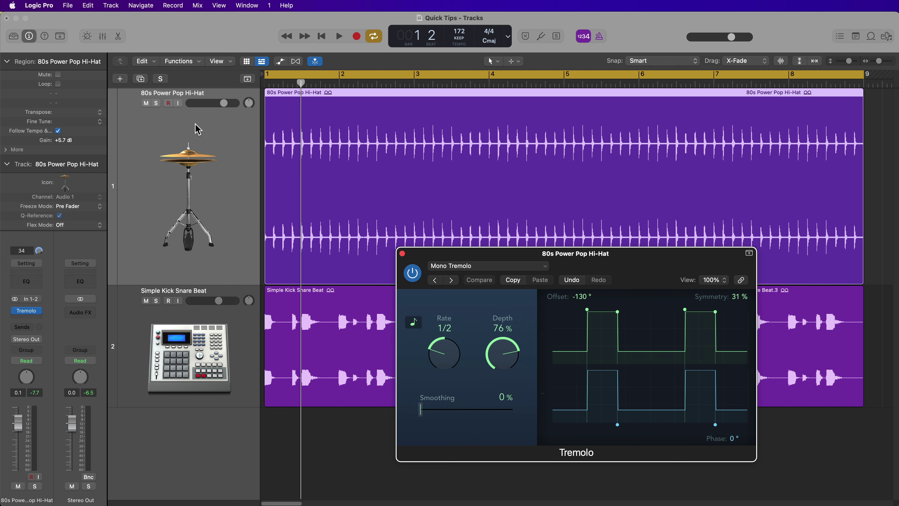
Reload the Mono Tremolo preset: 5.73 Hz rate, 100% depth, 67% smoothing, 27% symmetry
click(198, 139)
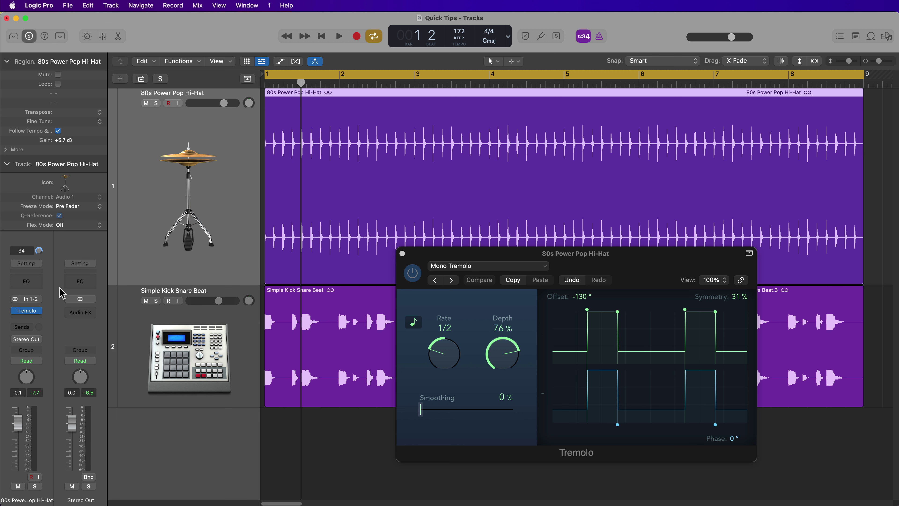
click(40, 312)
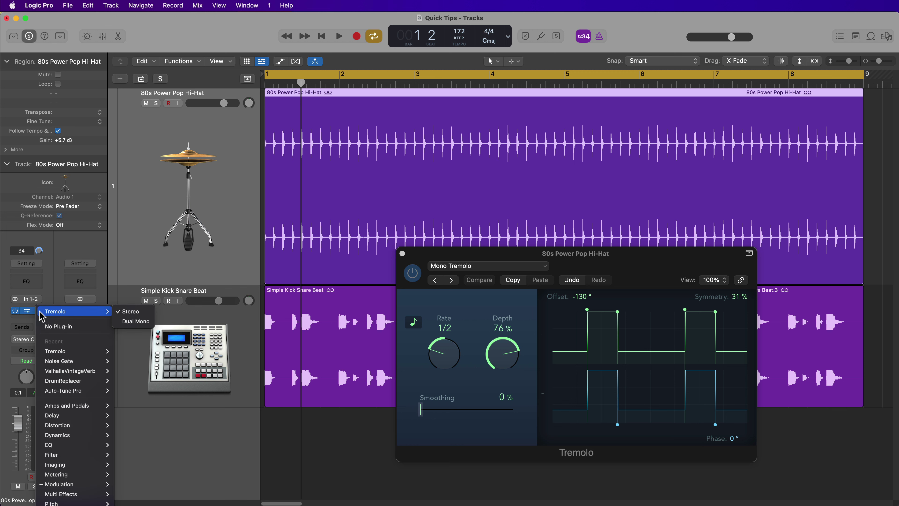
mouse_move(78, 485)
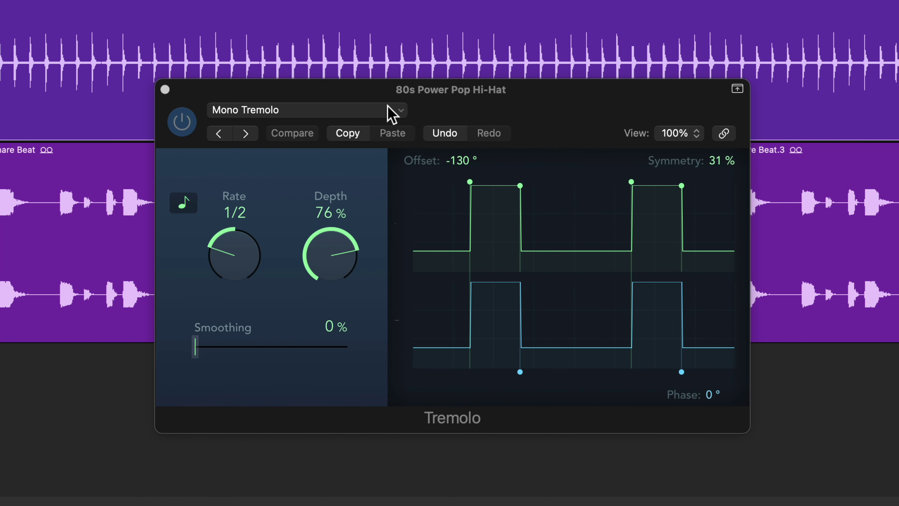
click(376, 111)
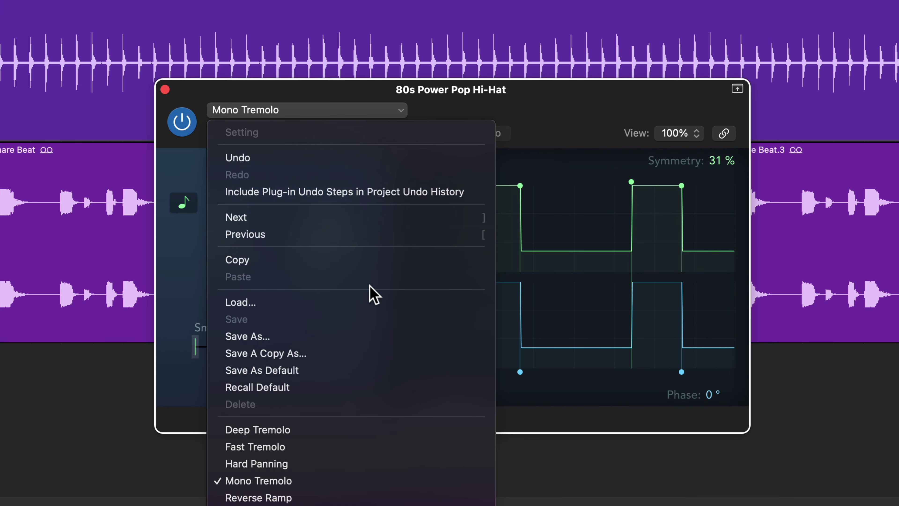
click(364, 475)
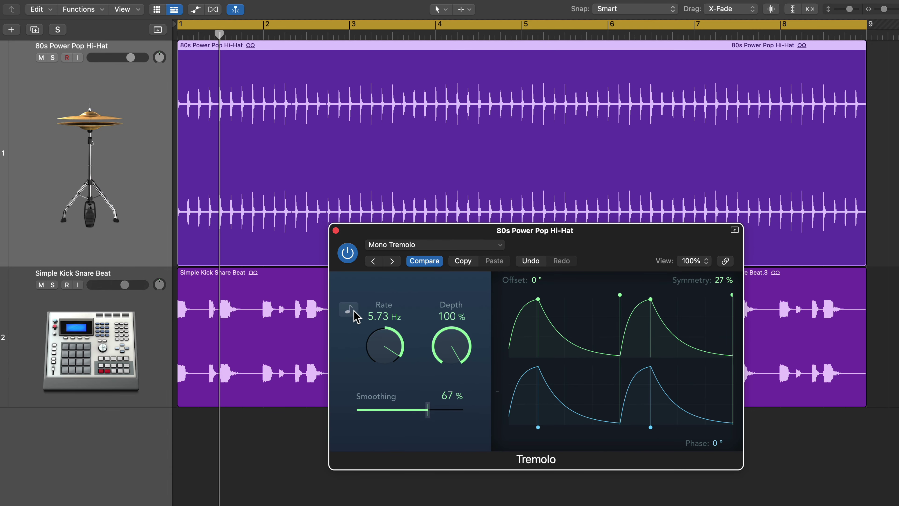
Sync the tremolo rate to a 1/2 note, drop Smoothing to 0%, and return to the start
click(183, 203)
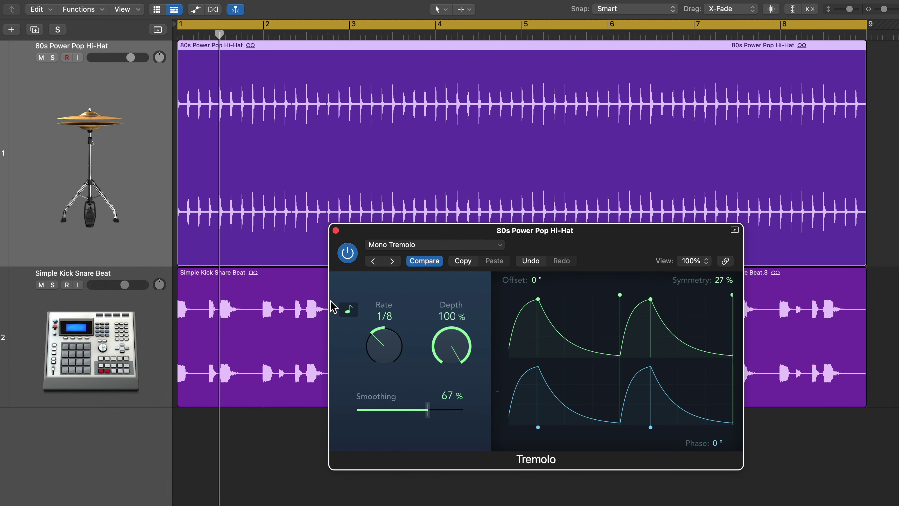
drag(381, 345, 377, 358)
drag(429, 411, 315, 420)
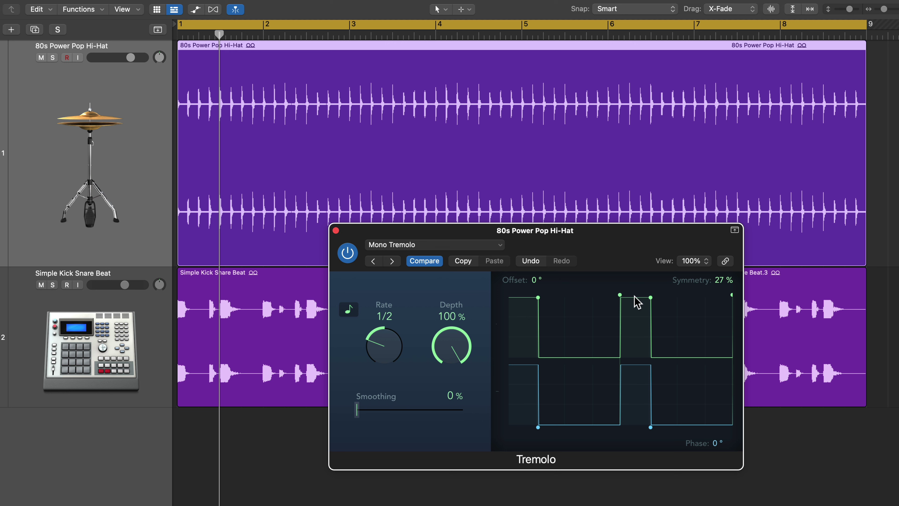
key(Return)
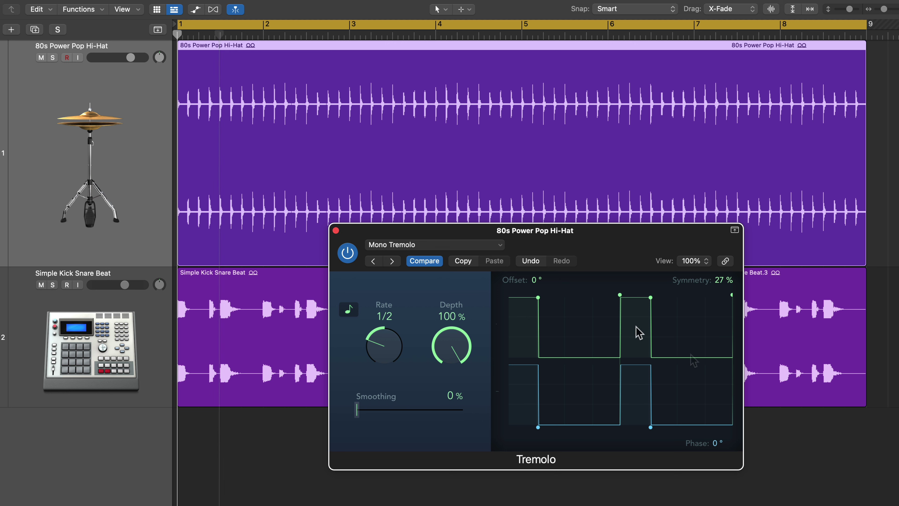
Lower Symmetry to 19% and Depth to about 67% while playing the soloed hi-hat loop
drag(728, 287, 728, 297)
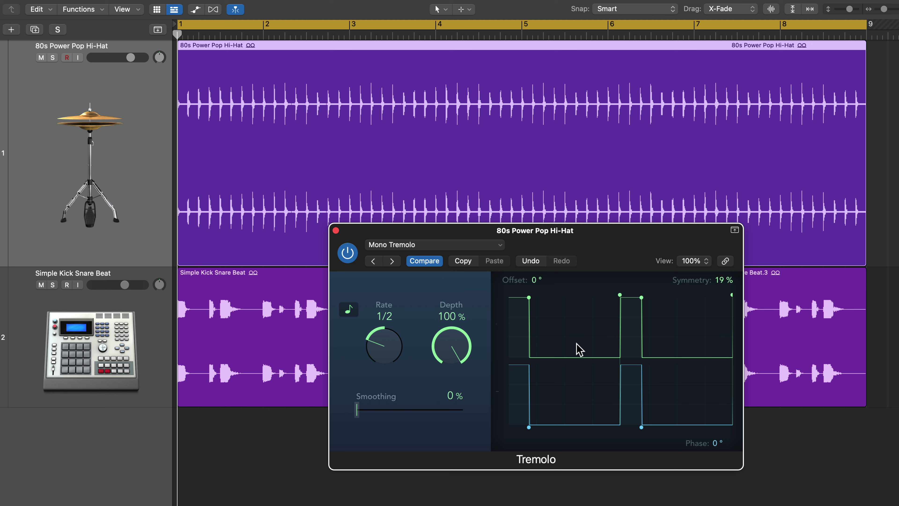
key(space)
key(s)
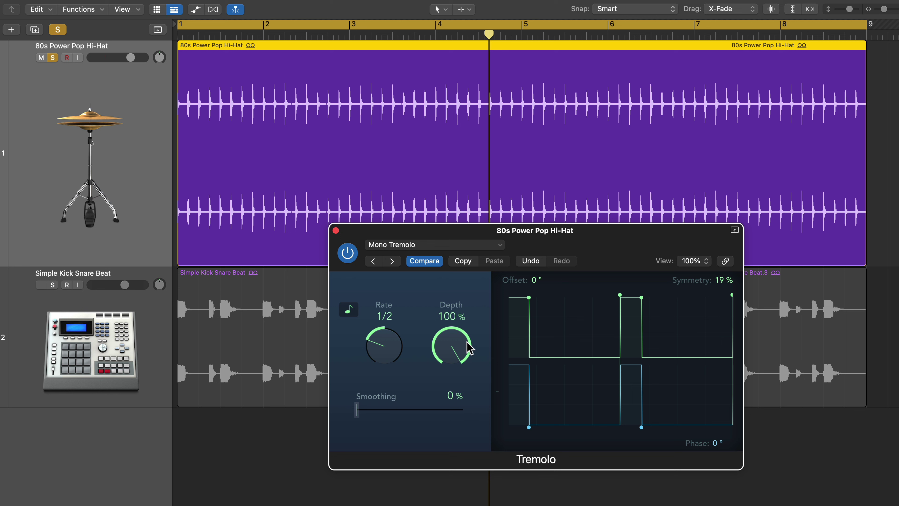
mouse_move(458, 344)
mouse_down()
mouse_move(453, 398)
mouse_move(473, 377)
mouse_move(466, 336)
mouse_up()
key(space)
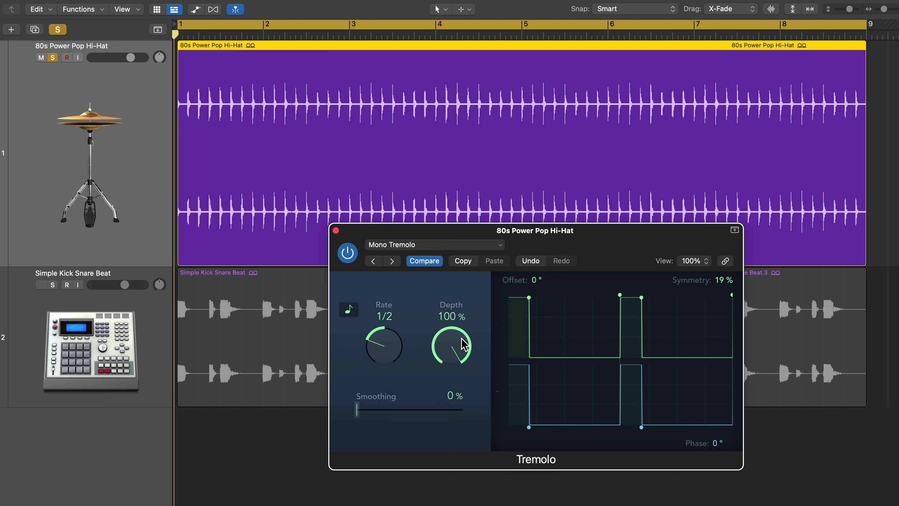
drag(452, 349, 437, 396)
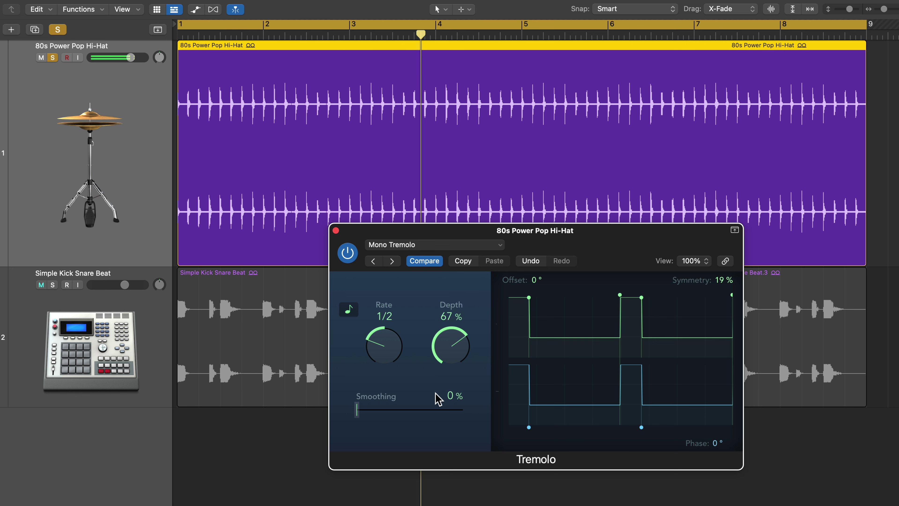
drag(458, 361, 445, 368)
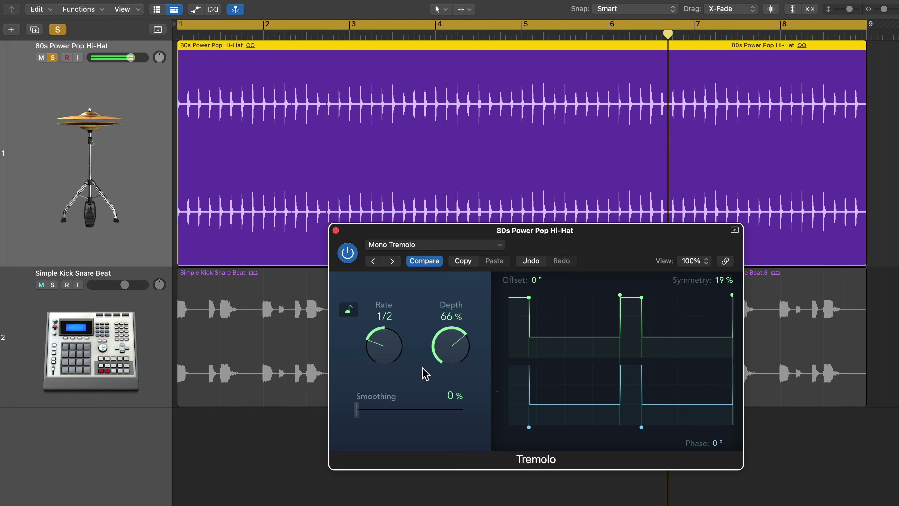
Change the tremolo rate from 1/2 to 1/4 and replay the loop
key(space)
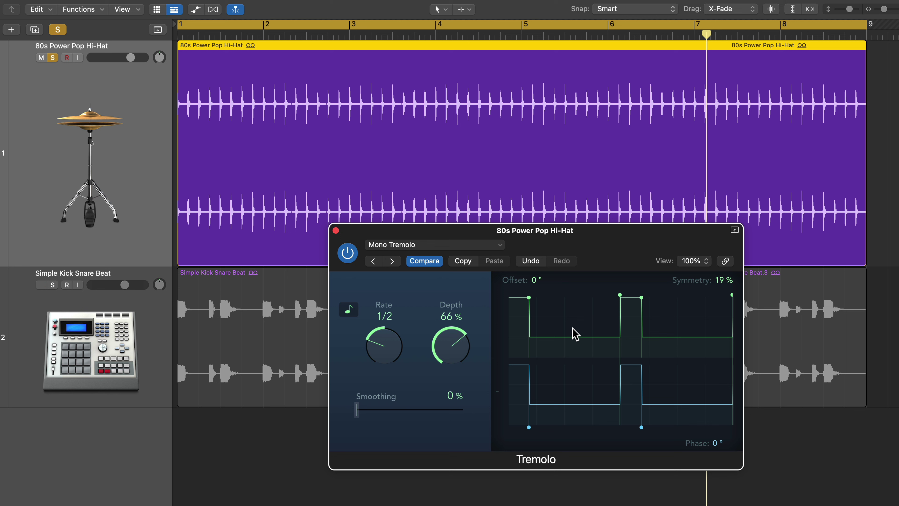
drag(394, 347, 389, 334)
key(space)
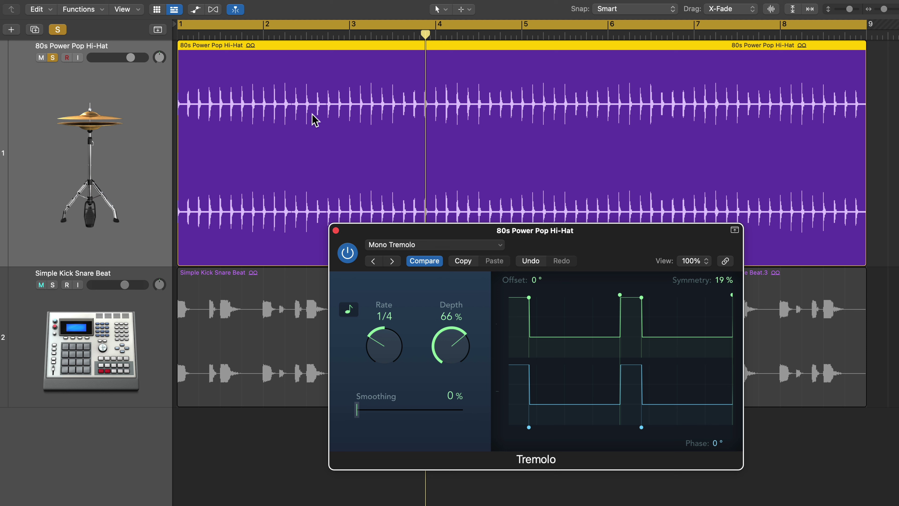
Return the rate to 1/2, set Offset to 120°, and hear the unsoloed hi-hat with the beat
drag(381, 350, 374, 362)
drag(536, 280, 537, 248)
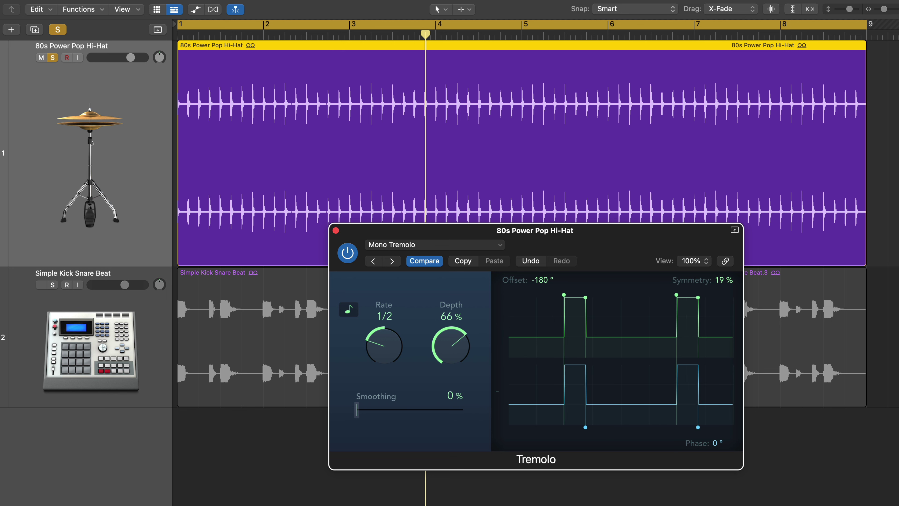
mouse_move(540, 280)
mouse_down()
mouse_move(540, 269)
mouse_move(540, 278)
mouse_up()
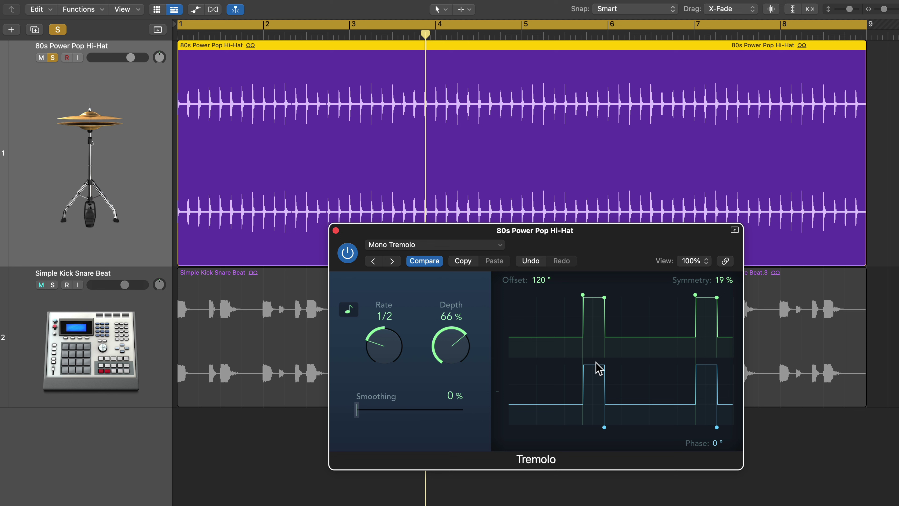
key(space)
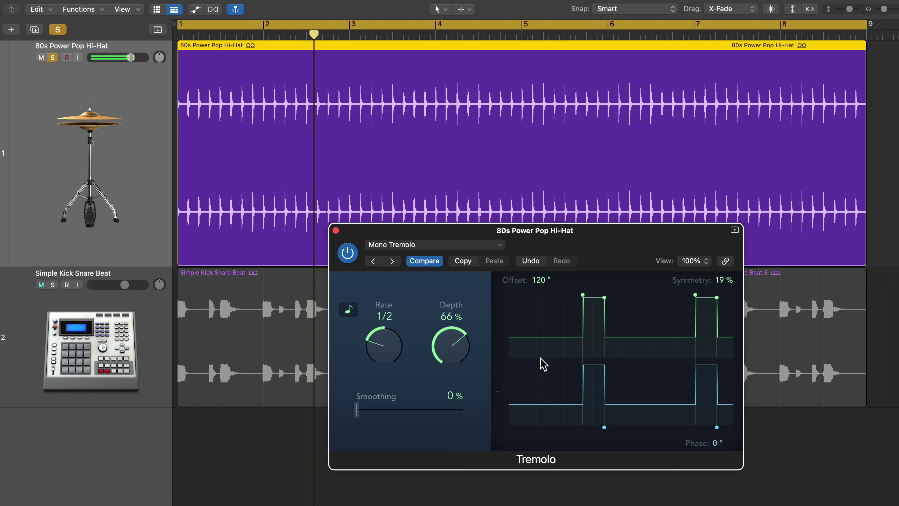
key(s)
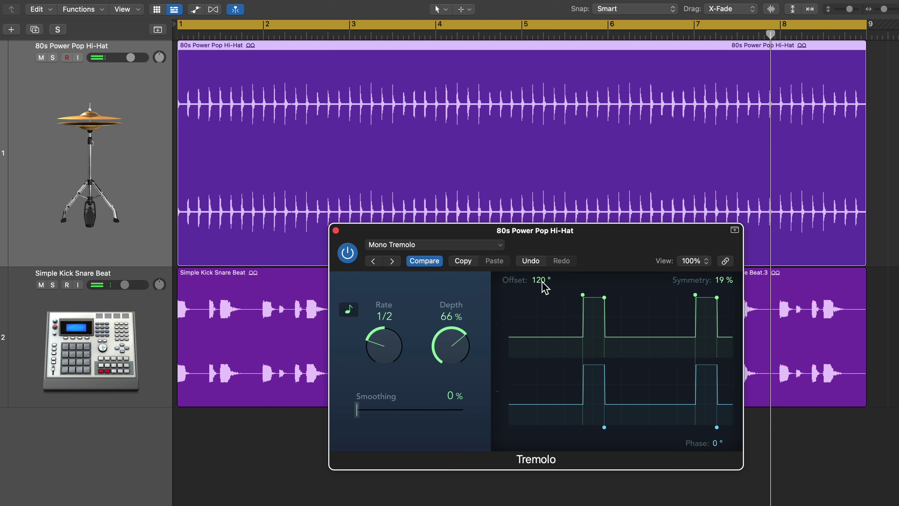
Set the tremolo Offset to -150° and replay from bar 1 with the kick-snare beat
drag(620, 337, 594, 337)
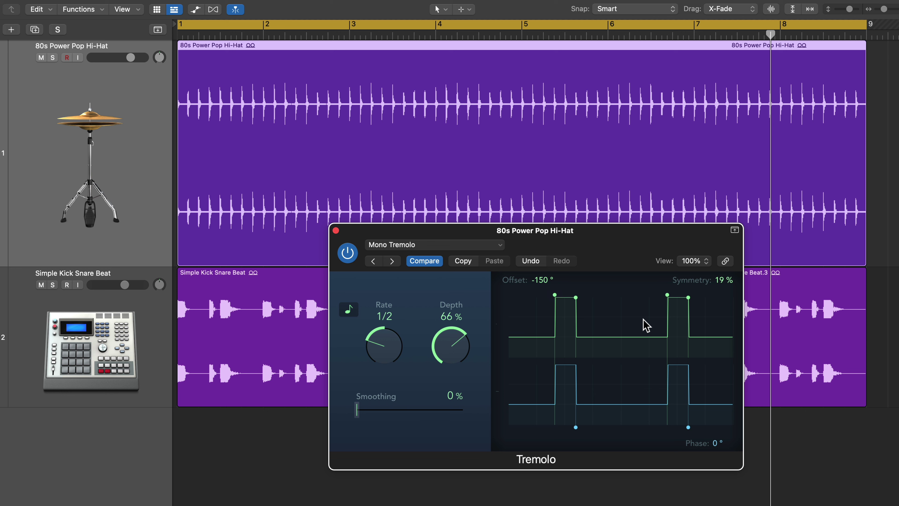
key(space)
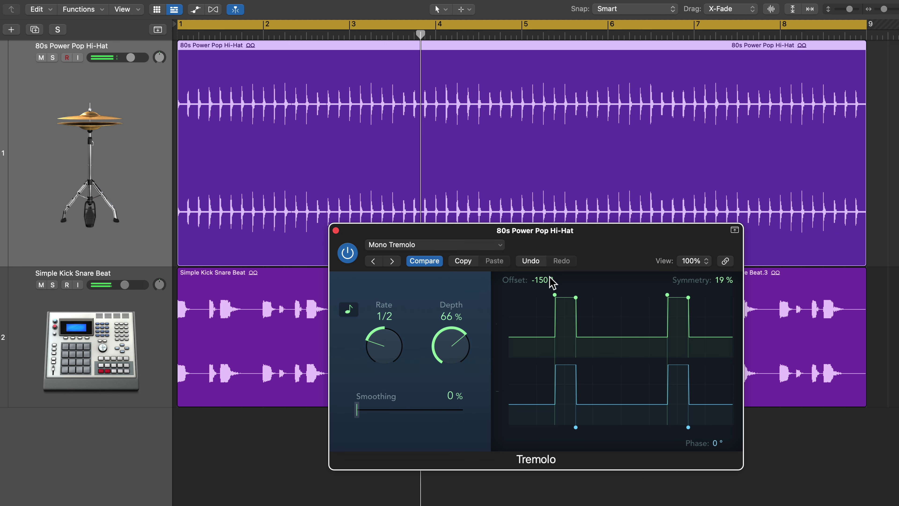
Reset Offset to 0°, set Rate to dotted-quarter 1/4d, and pull Depth toward 24% on the soloed hi-hat
drag(545, 280, 545, 248)
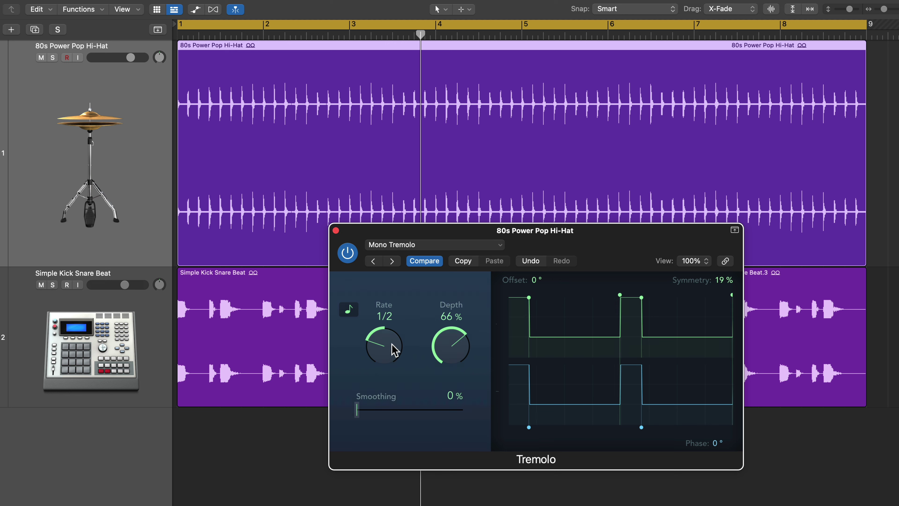
drag(392, 344, 391, 338)
key(s)
key(Return)
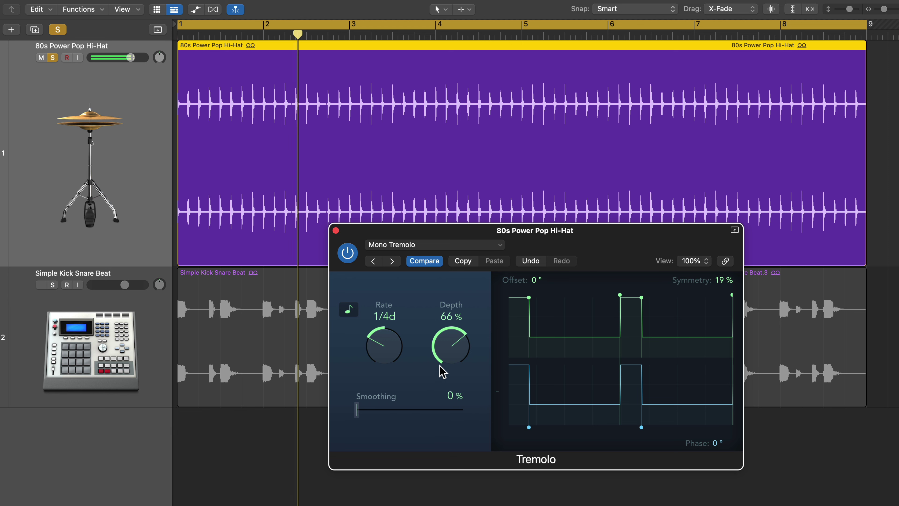
drag(441, 367, 445, 409)
Raise the tremolo Depth to 65% and play the unsoloed hi-hat with the kick-snare beat
key(space)
drag(450, 341, 449, 297)
key(s)
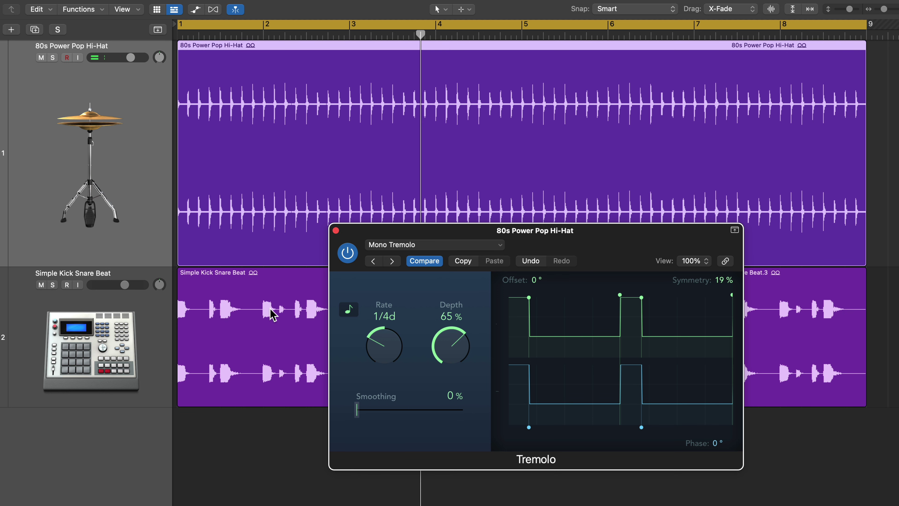
key(space)
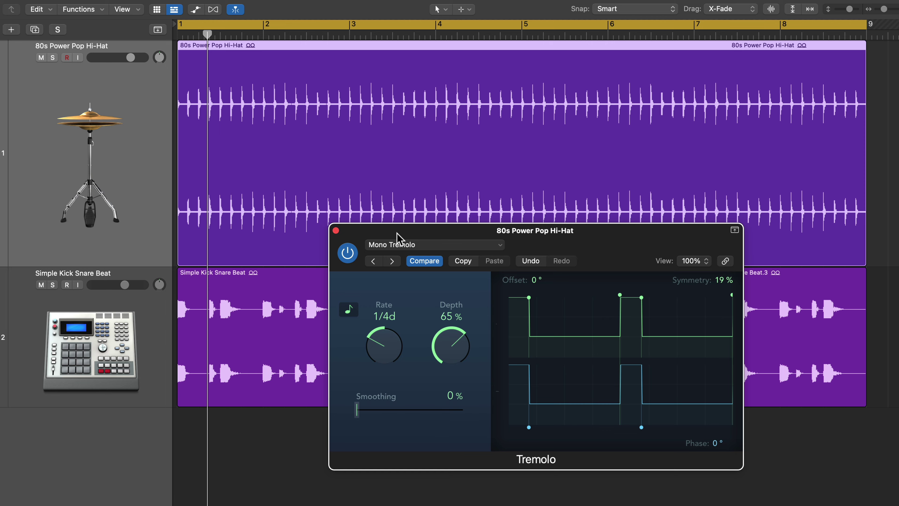
Bypass the tremolo and switch it back on to compare the dry and processed hi-hat
click(347, 252)
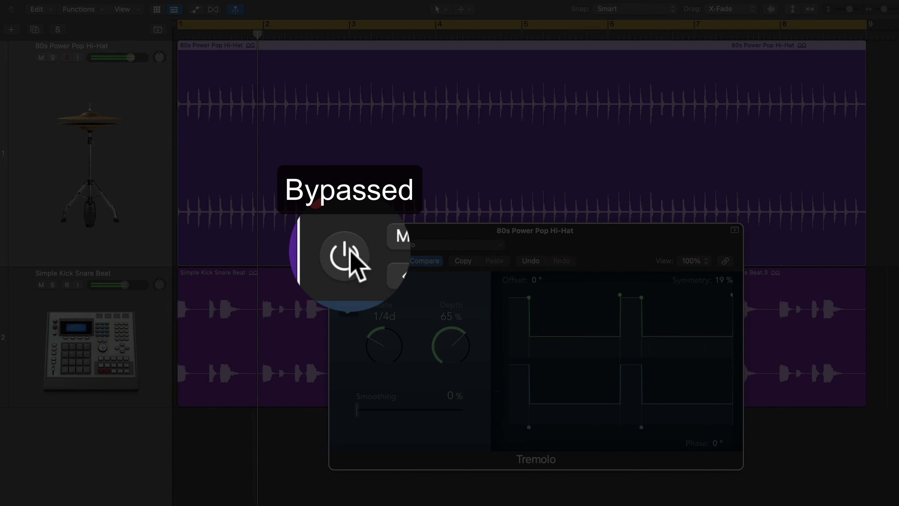
click(348, 253)
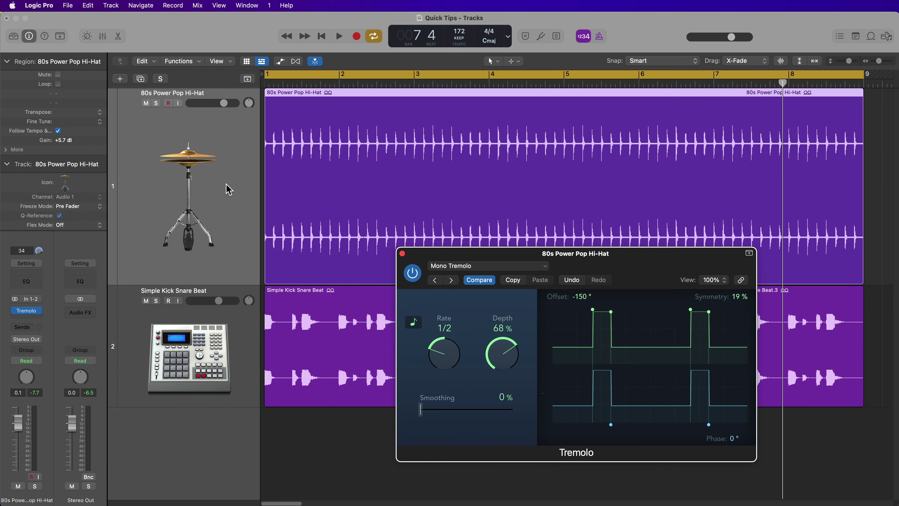
Turn off Cycle and bounce the hi-hat region in place to a new track, muting the original
key(c)
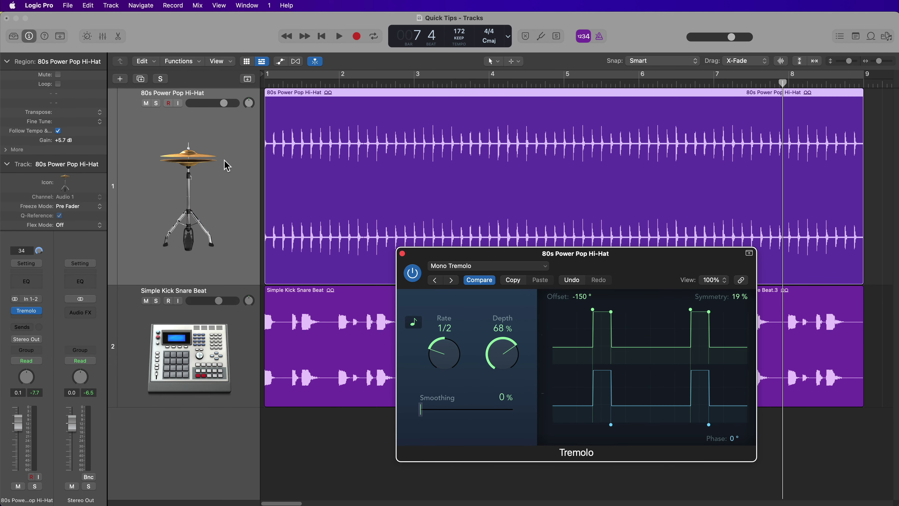
click(231, 164)
key(ctrl+b)
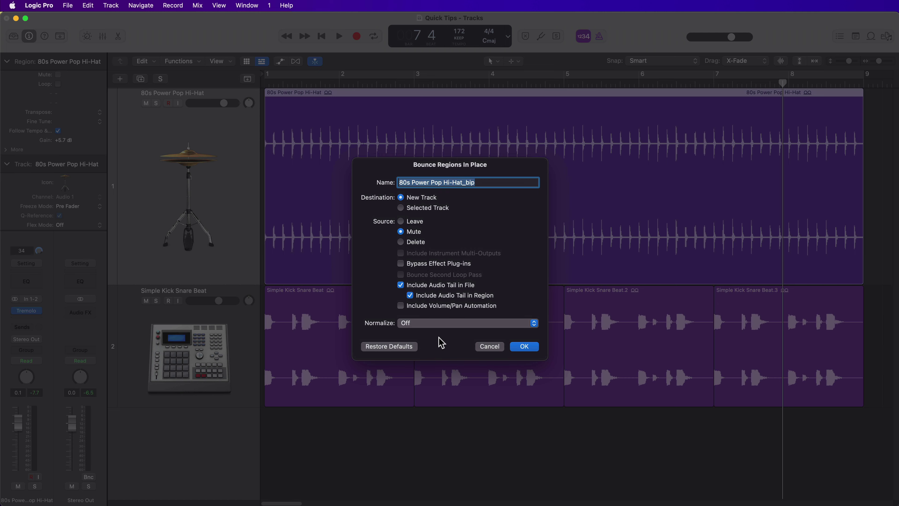
click(524, 346)
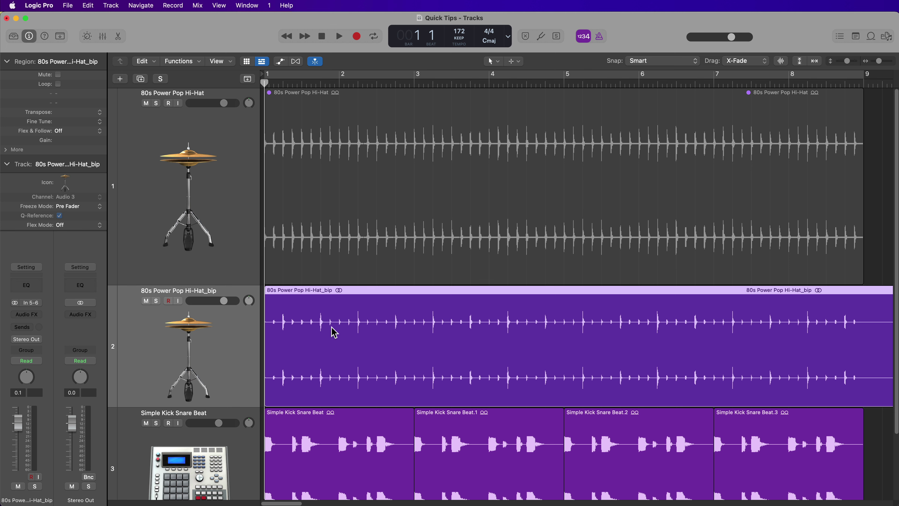
Delete the original hi-hat track and raise the bounced _bip track's fader to 2.0 dB during playback
click(225, 181)
key(super+BackSpace)
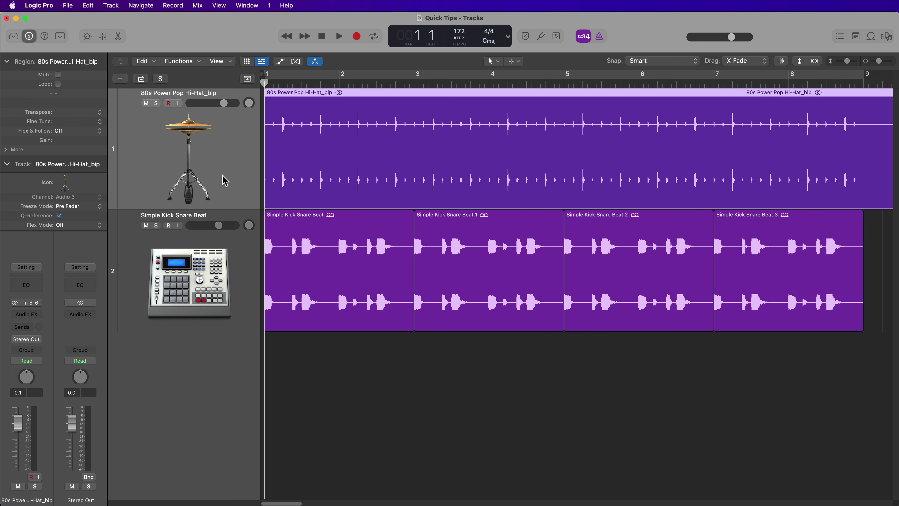
key(space)
drag(18, 422, 17, 414)
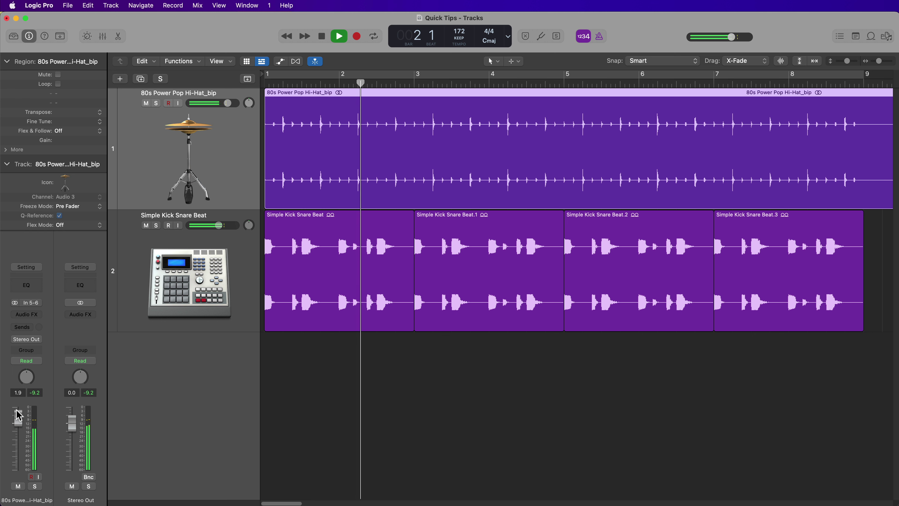
Open the bounced 80s Power Pop Hi-Hat_bip region in the Audio Track Editor
click(445, 430)
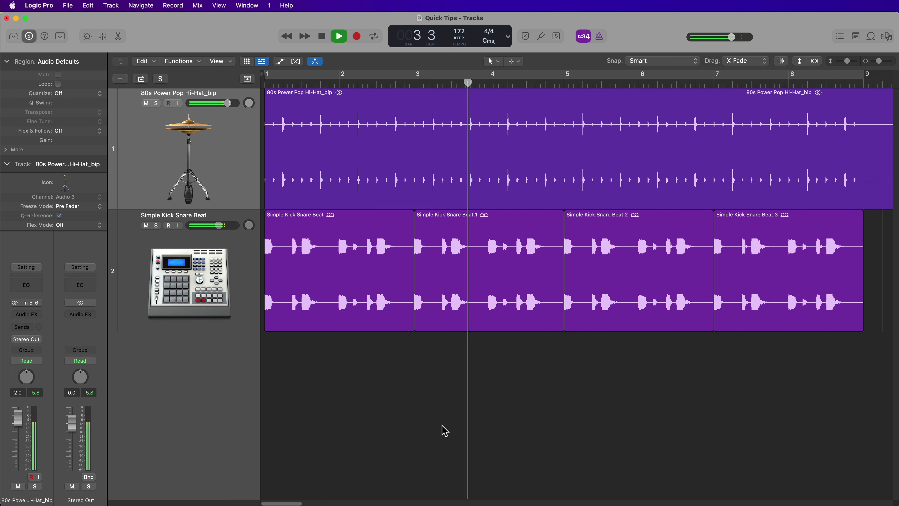
key(space)
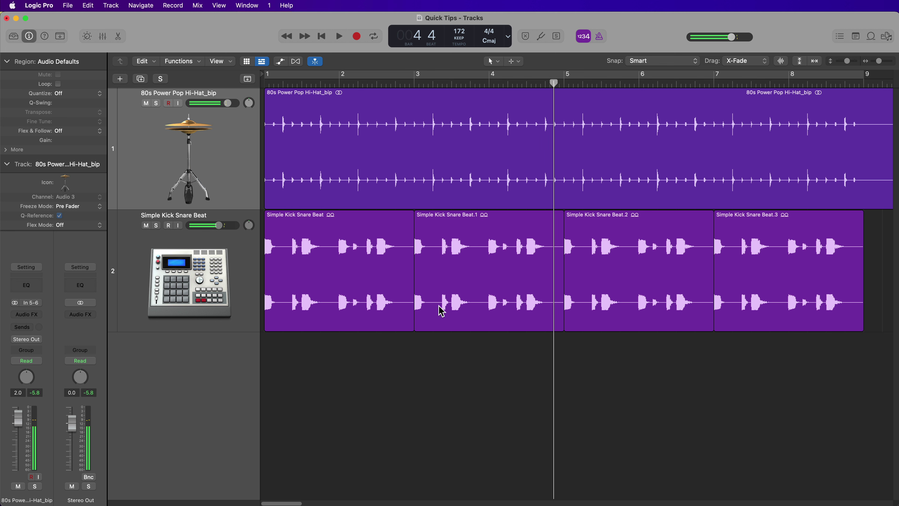
click(363, 189)
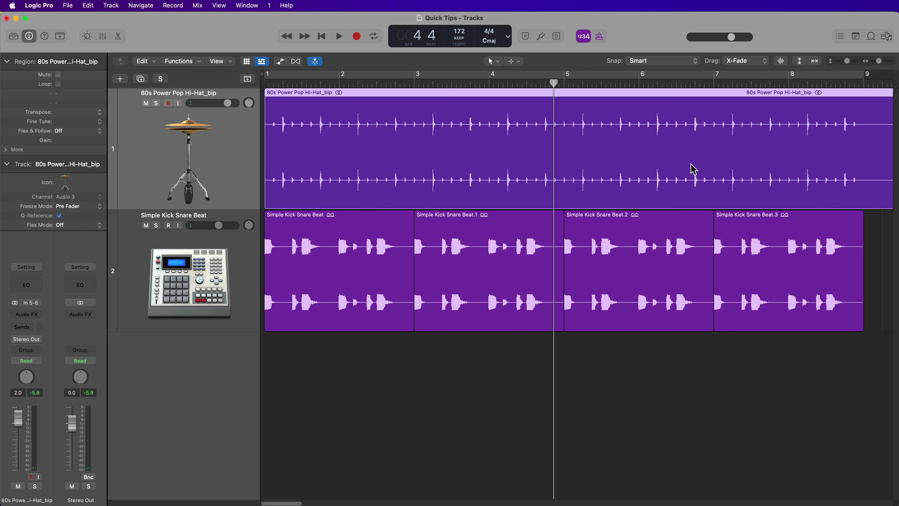
double_click(521, 164)
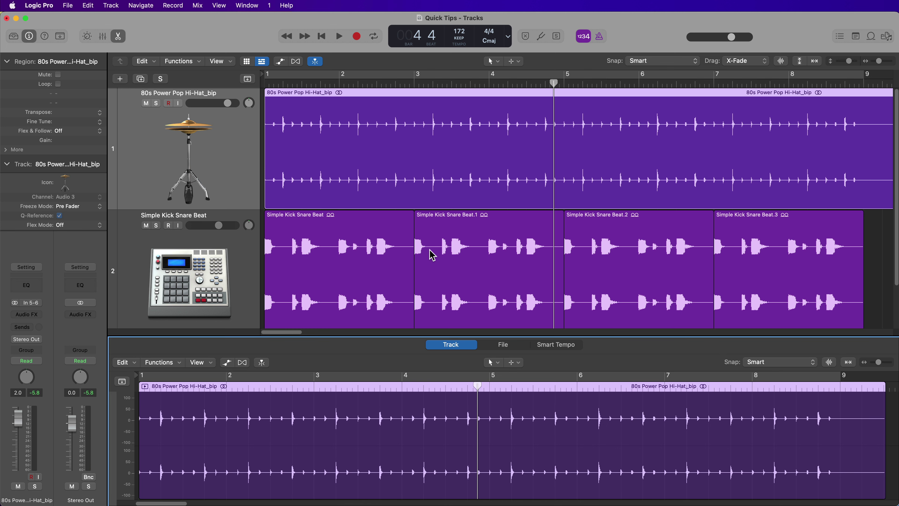